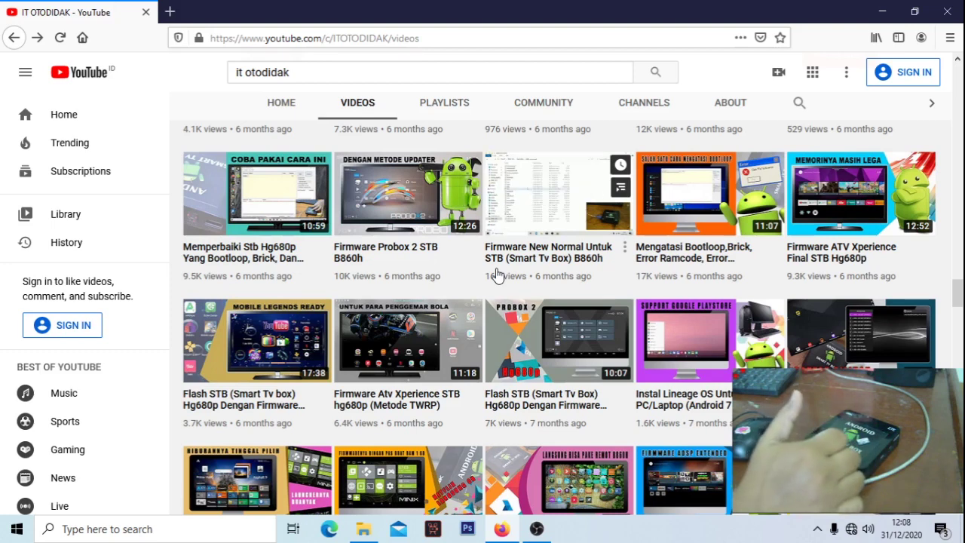
scroll(832, 346, down, 4)
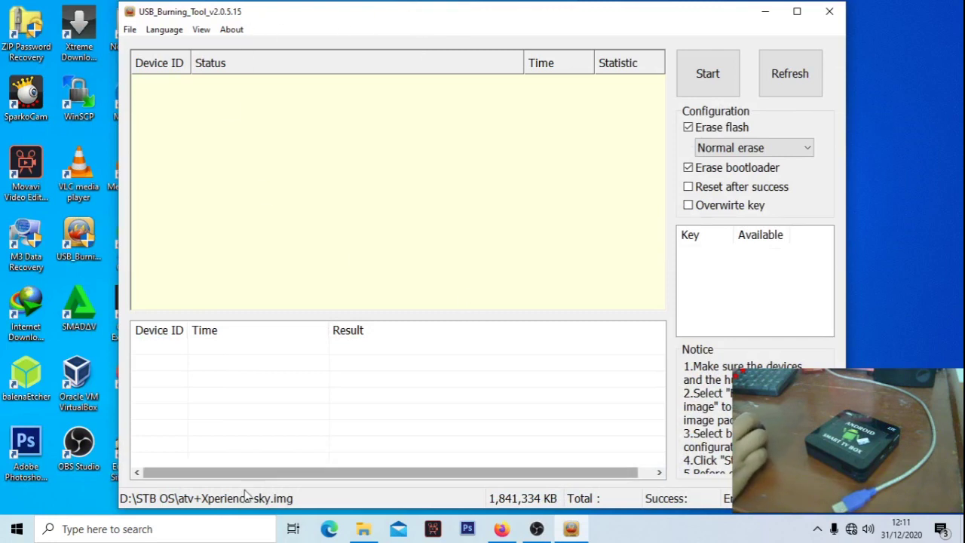
- Try to burn atv+Xperience-sky.img to the box with Erase flash and Erase bootloader turned off
click(690, 169)
click(689, 128)
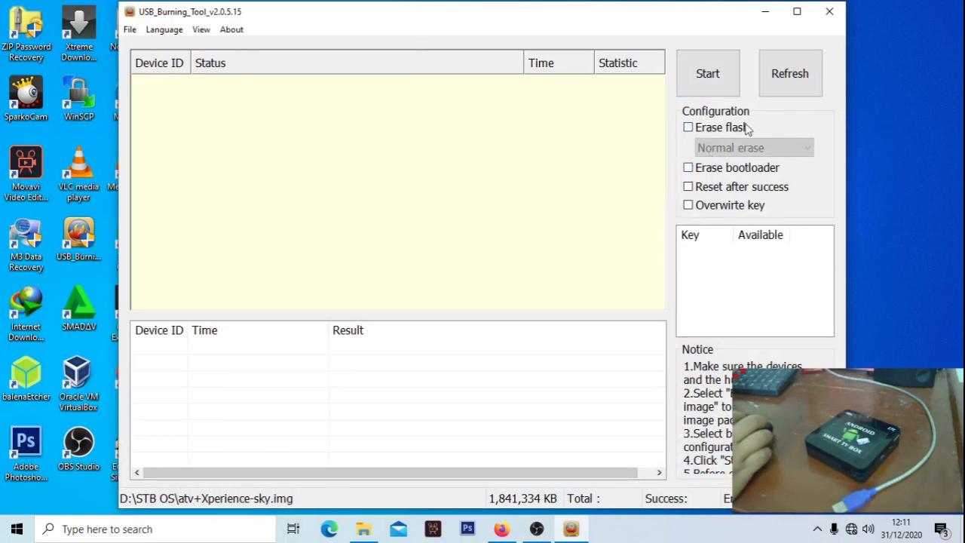
click(701, 75)
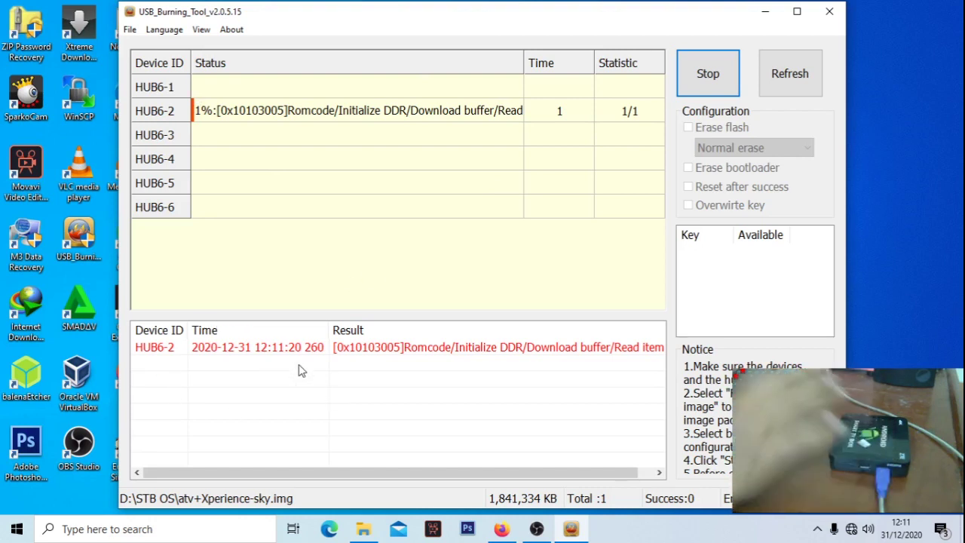
- Stop the running burn on HUB6-2 and close USB Burning Tool
click(707, 83)
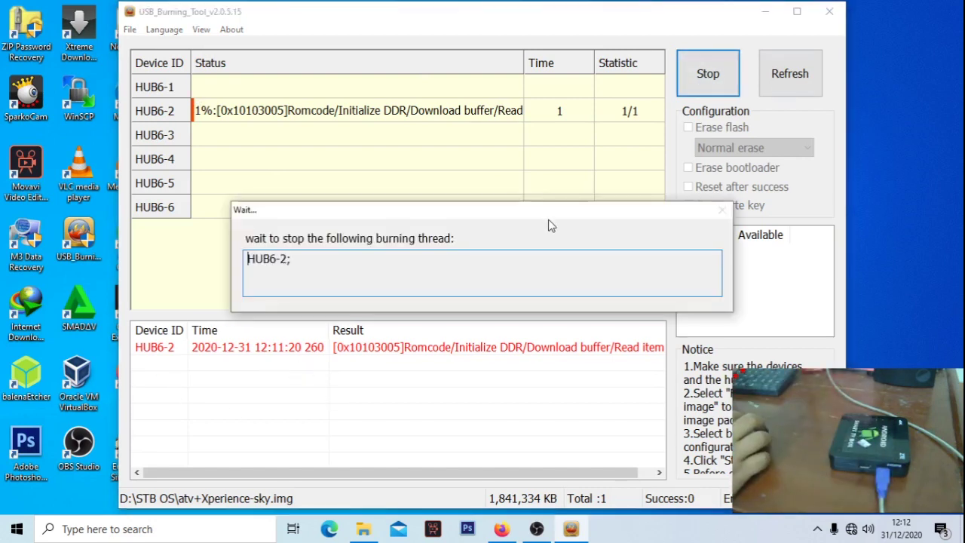
key(alt+F4)
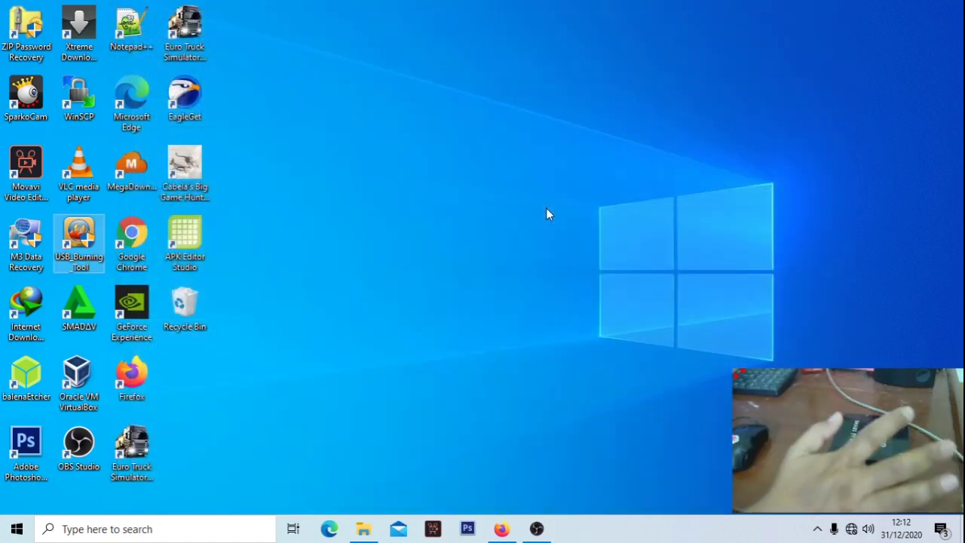
- Check the box's connection in USB Burning Tool, and run flash_zte_b860h.bat from the b860h new normal repack R2 folder
key(alt+Tab)
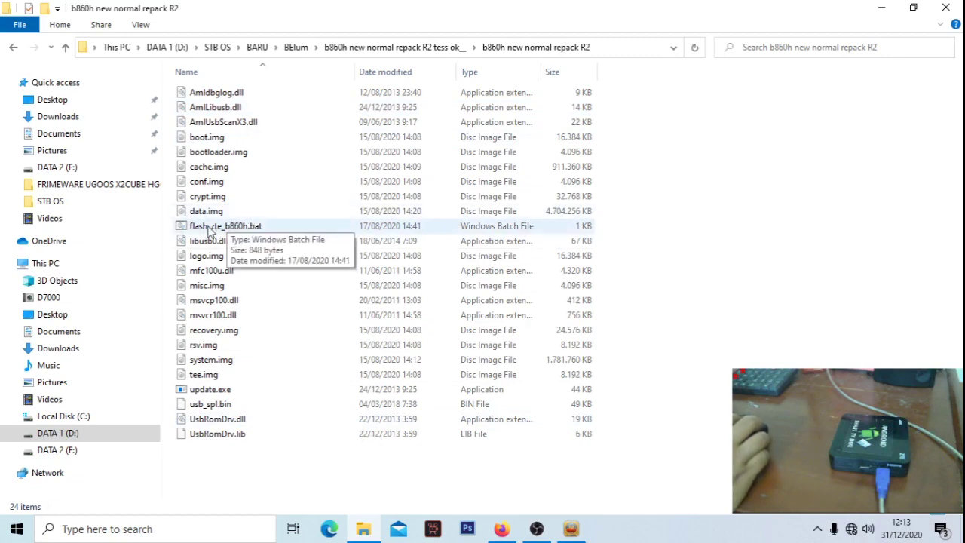
click(571, 529)
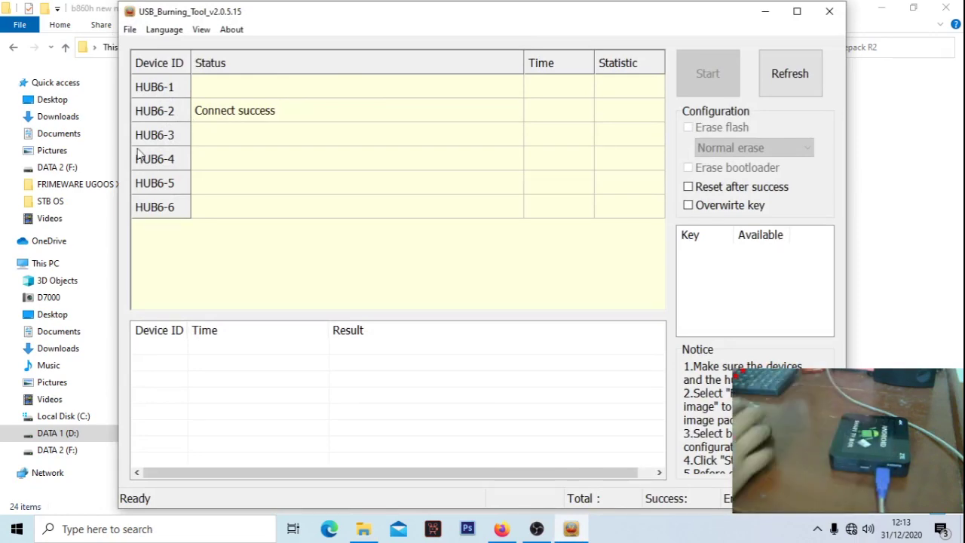
click(766, 11)
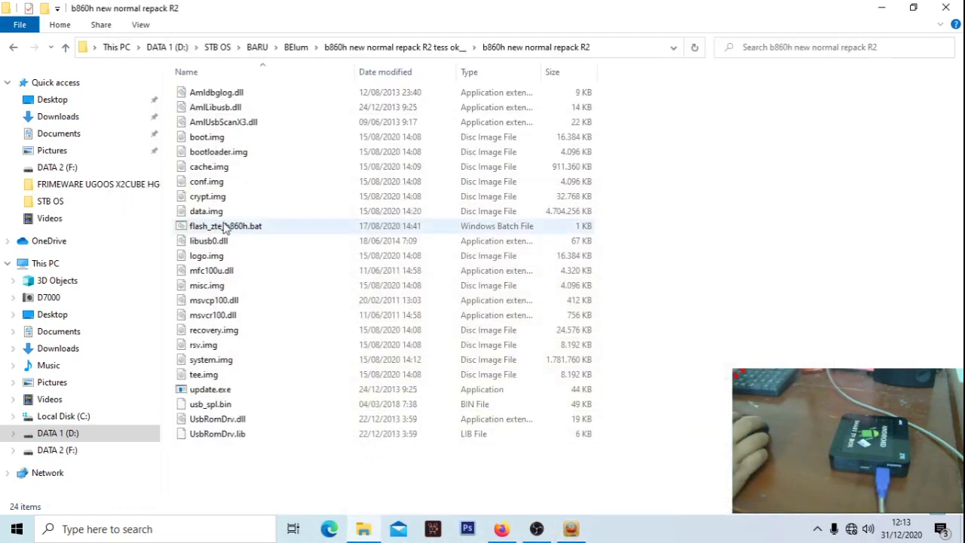
double_click(266, 228)
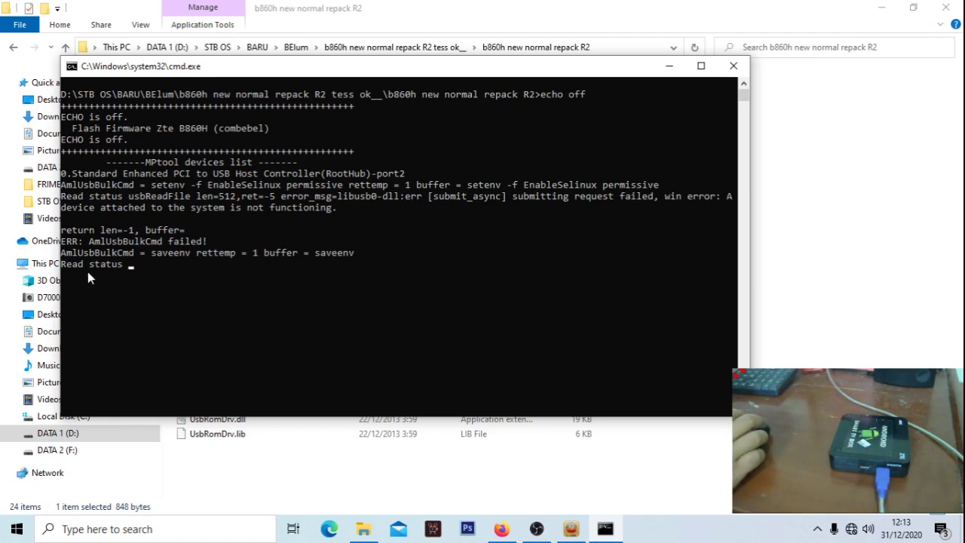
drag(648, 66, 634, 53)
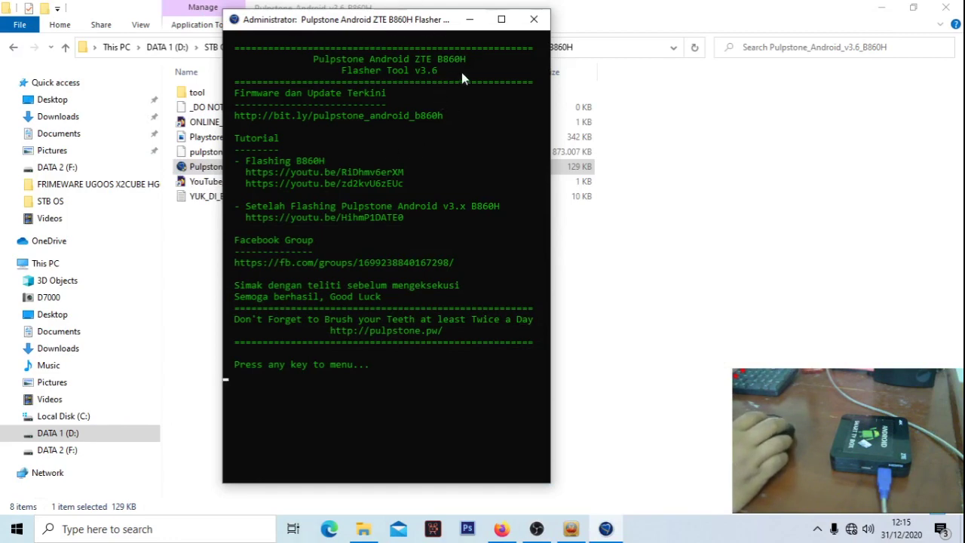
- Check the box's connection in USB Burning Tool, and choose option 3 in the Pulpstone Android ZTE B860H Flasher Tool menu
click(572, 529)
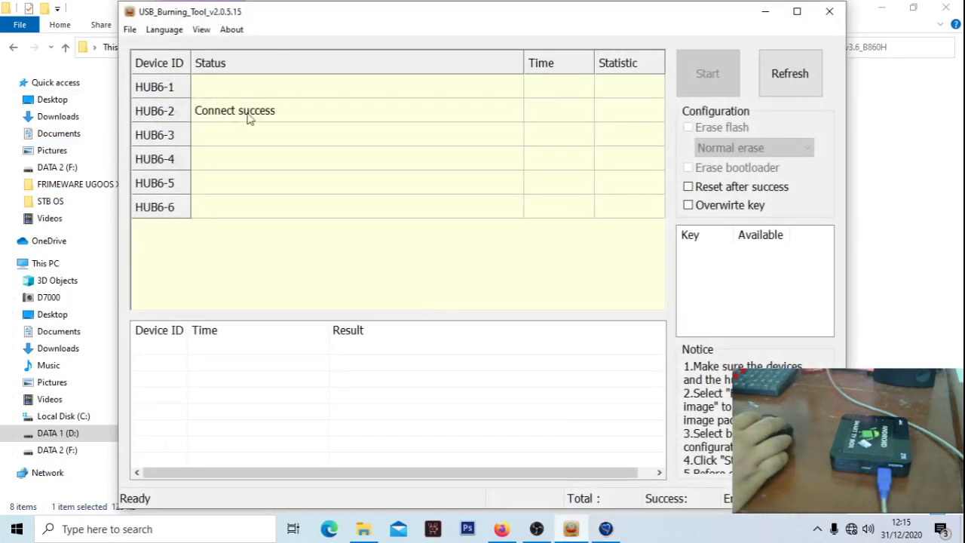
click(764, 12)
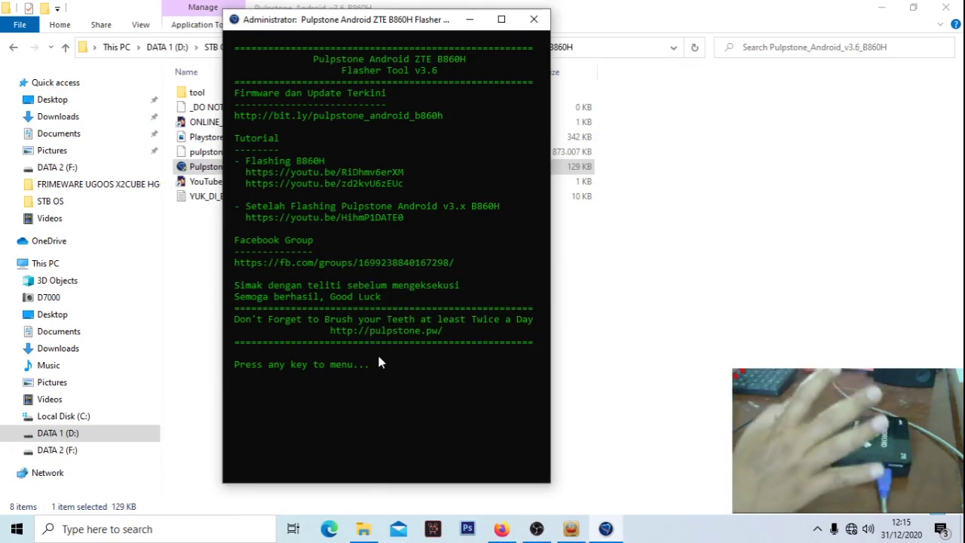
key(Return)
text(3)
key(Return)
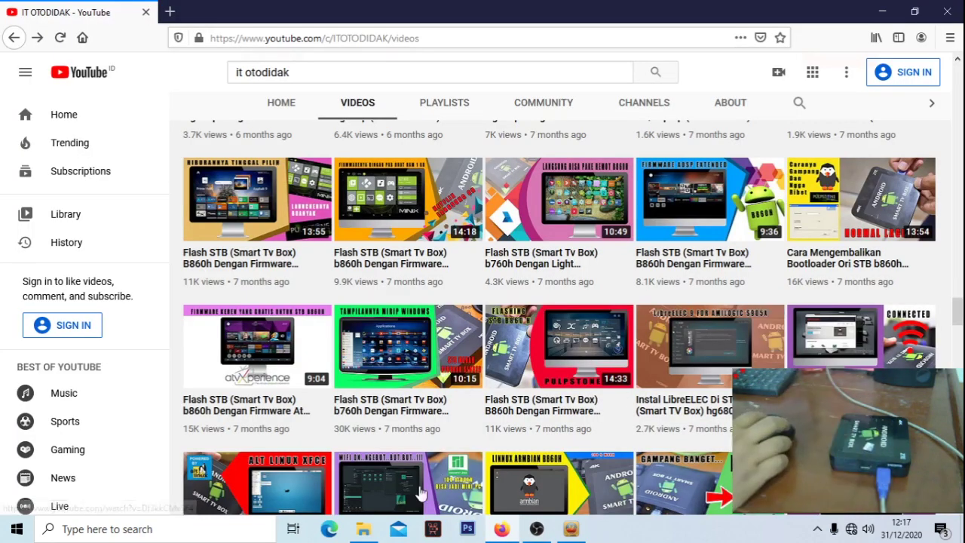
- Switch to File Explorer at the bootloop b860h folder and inspect the file system and capacity of USB Drive (G:)
click(364, 529)
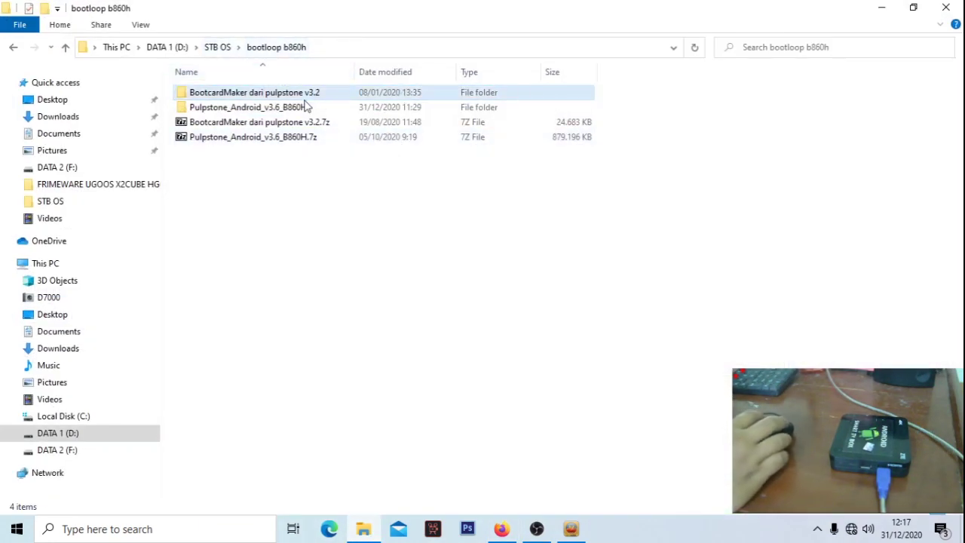
mouse_move(328, 91)
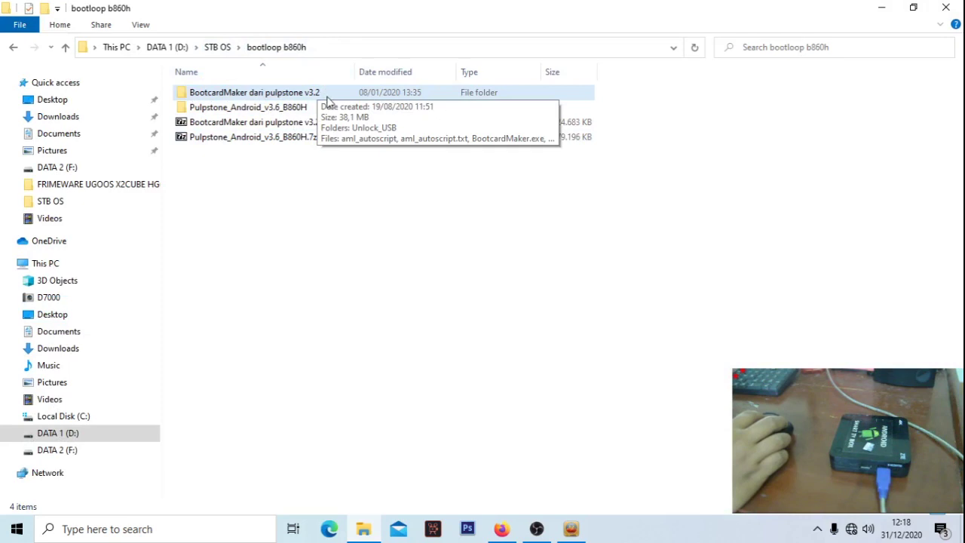
mouse_move(234, 115)
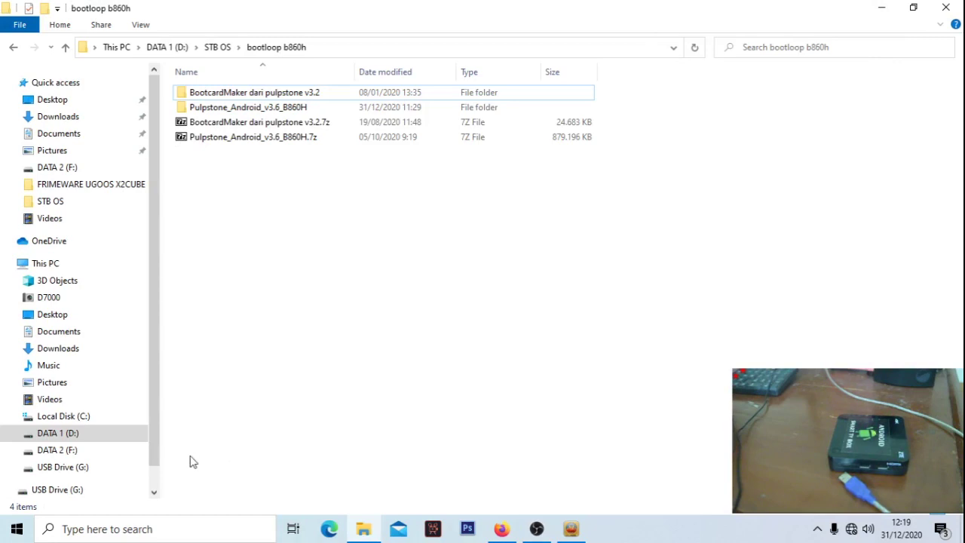
right_click(101, 468)
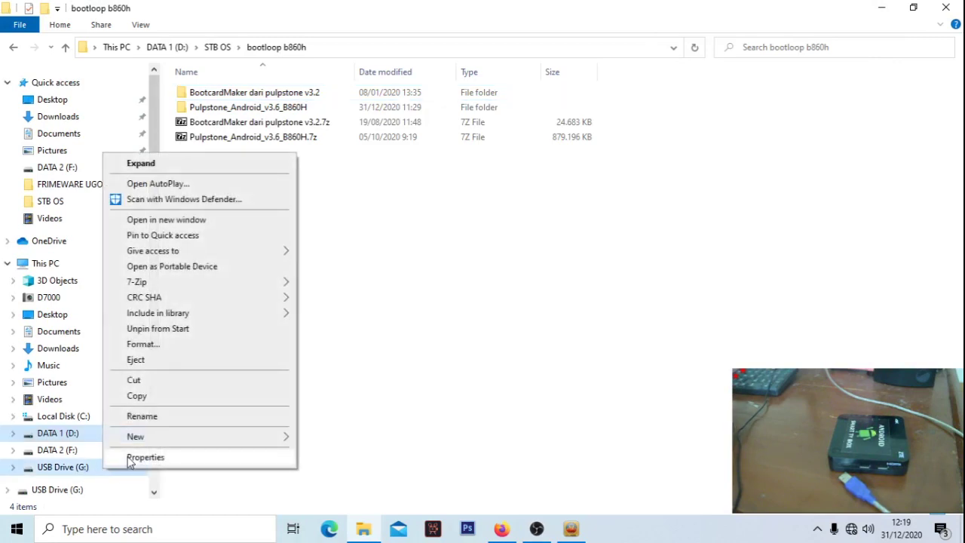
click(144, 457)
drag(294, 193, 413, 59)
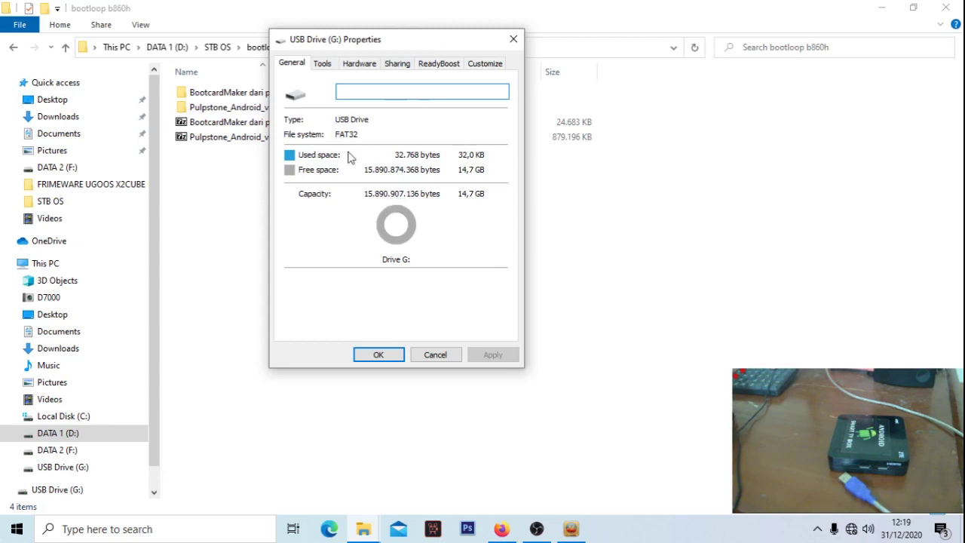
click(513, 38)
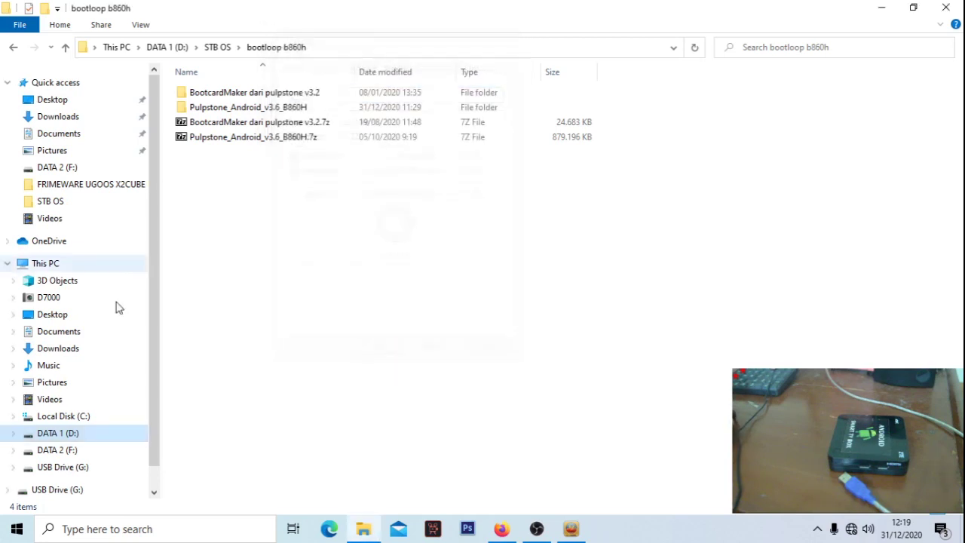
- Launch BootcardMaker.exe from the BootcardMaker dari pulpstone v3.2 folder
double_click(336, 96)
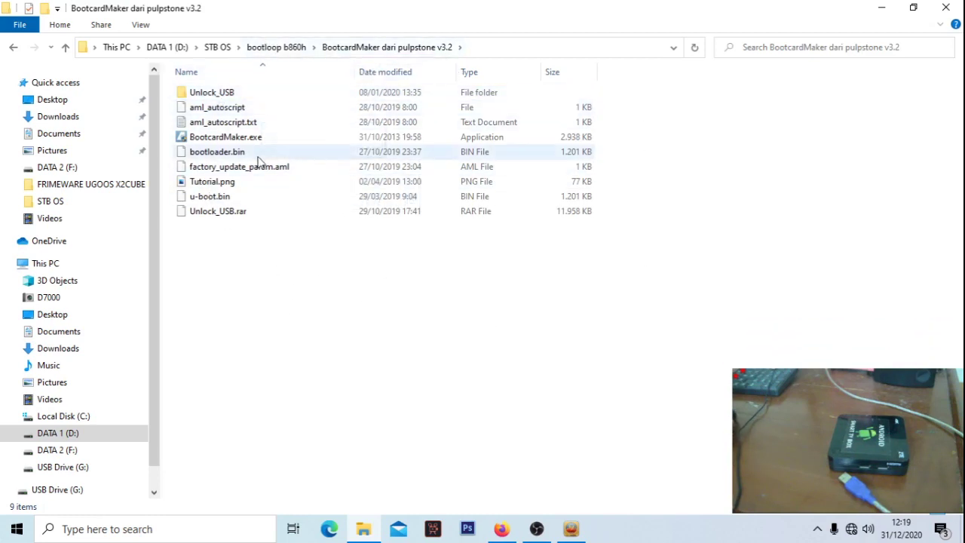
click(291, 145)
double_click(291, 145)
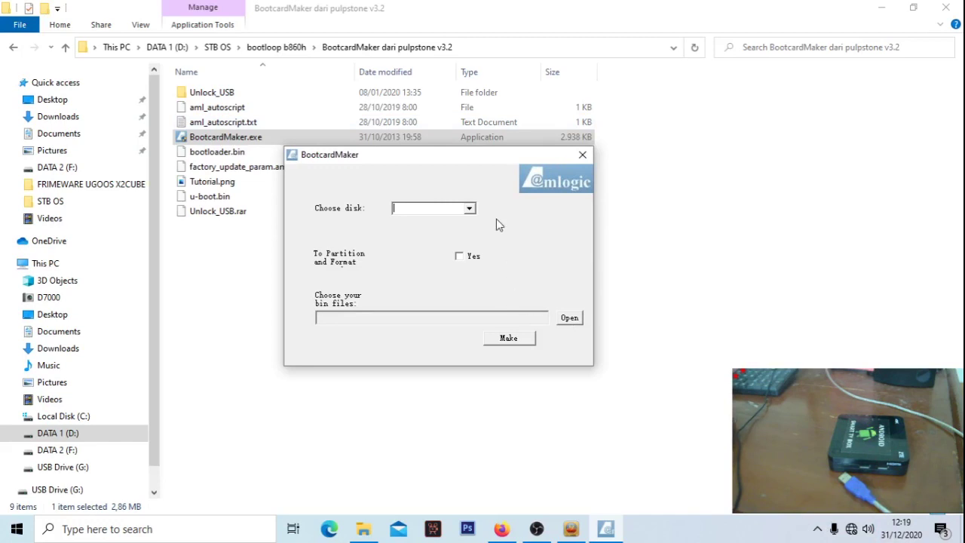
- Choose SD-card2:G as the target disk in BootcardMaker and enable partitioning and formatting
drag(468, 157, 556, 120)
click(558, 172)
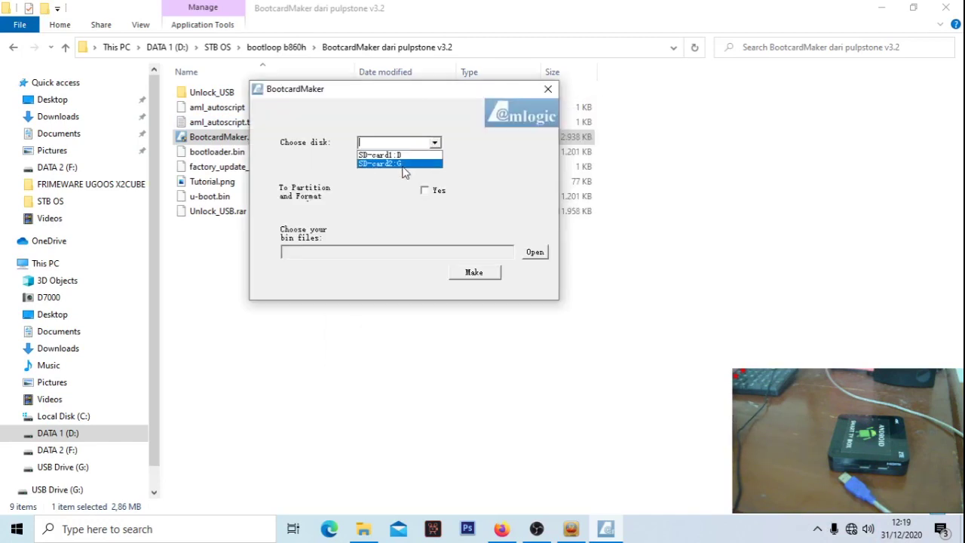
click(405, 170)
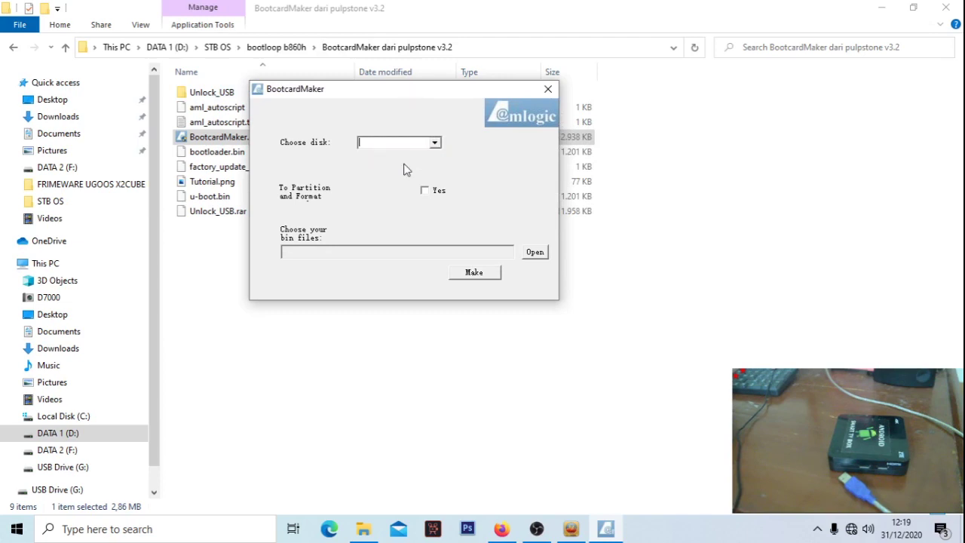
drag(428, 100, 351, 237)
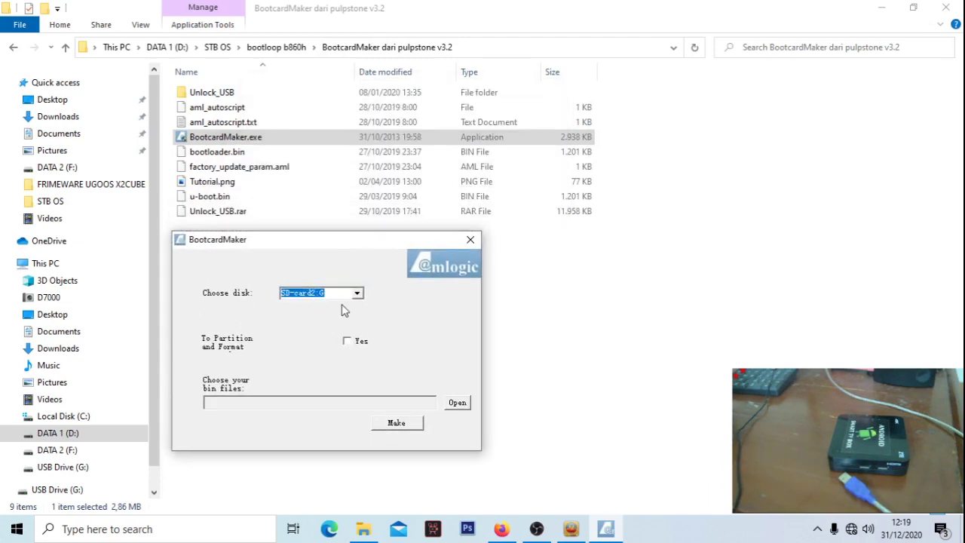
click(351, 350)
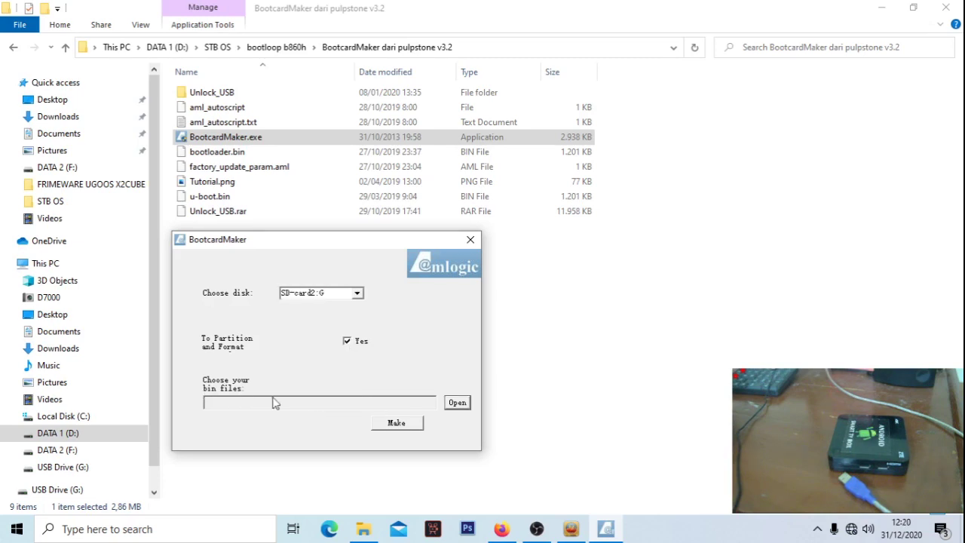
- Load bootloader.bin from the BootcardMaker dari pulpstone v3.2 folder as the boot card's bin file
click(457, 402)
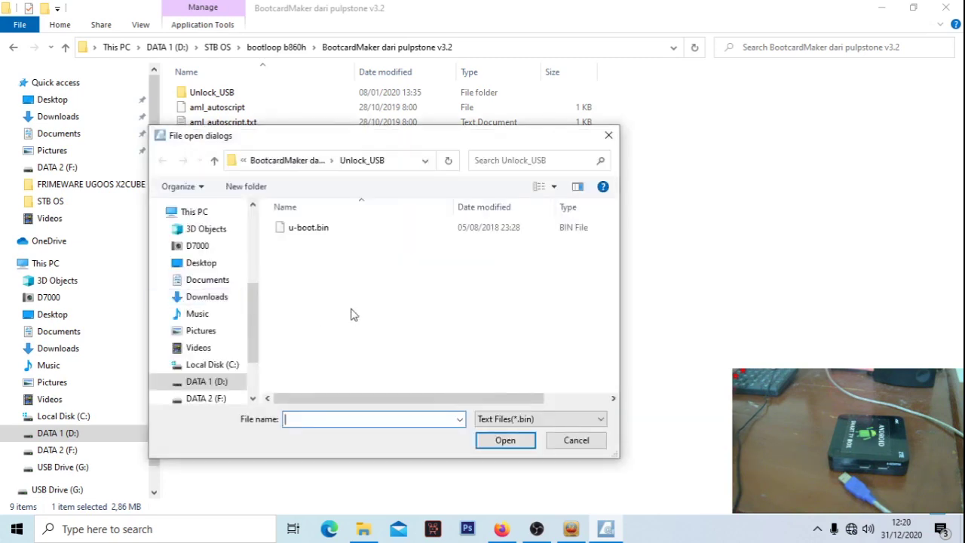
scroll(255, 328, down, 2)
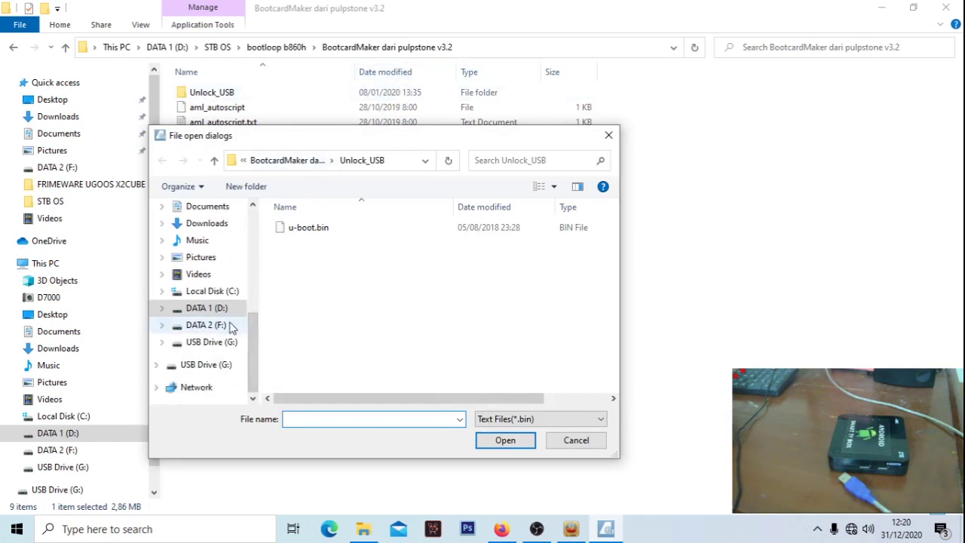
key(alt+Up)
double_click(429, 235)
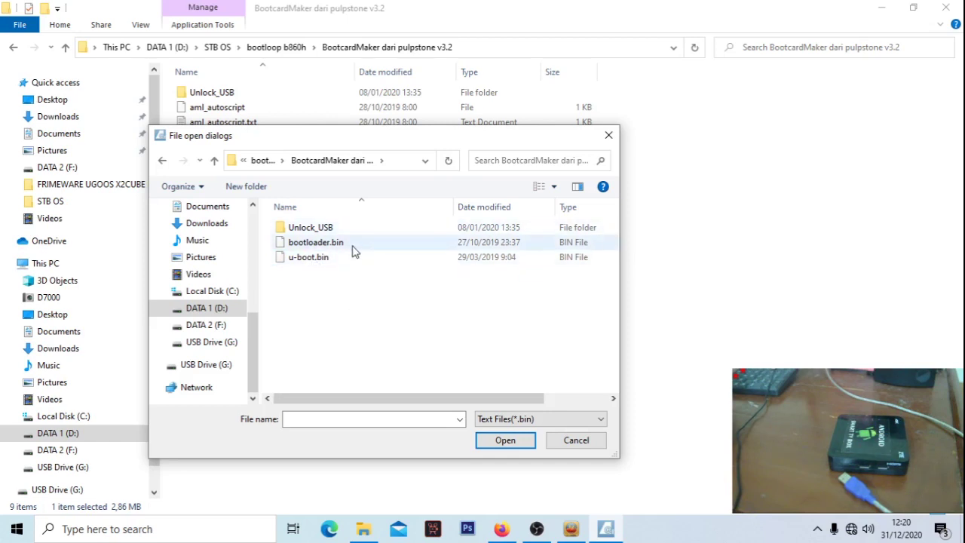
click(377, 250)
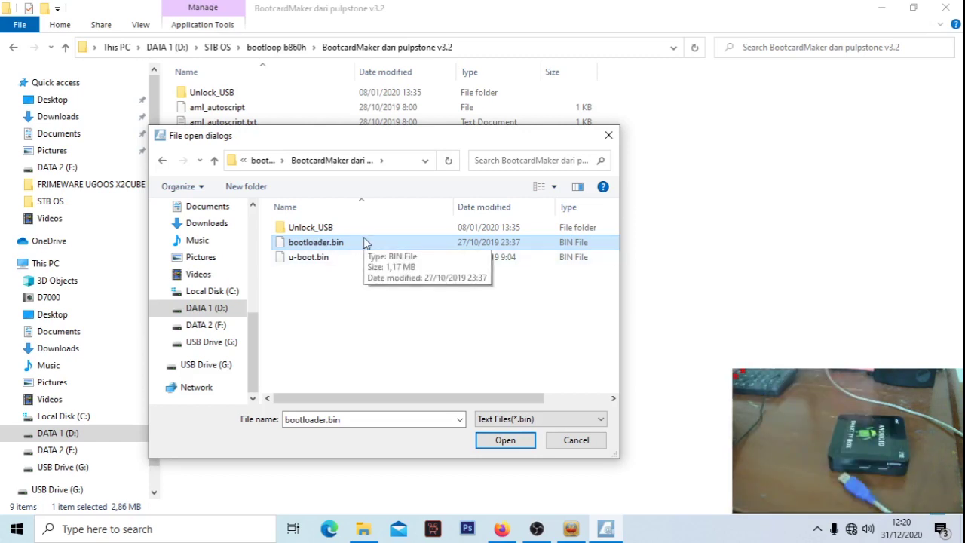
click(505, 440)
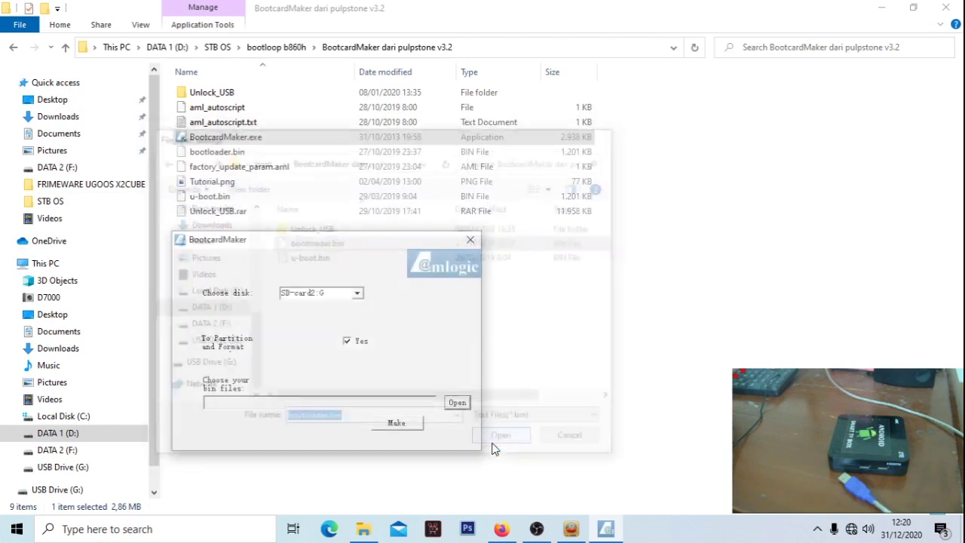
- Make the boot card, quick-formatting USB Drive (G:) as FAT32 with 8192-byte allocation units, and dismiss the completion dialogs
drag(369, 242, 378, 235)
click(407, 417)
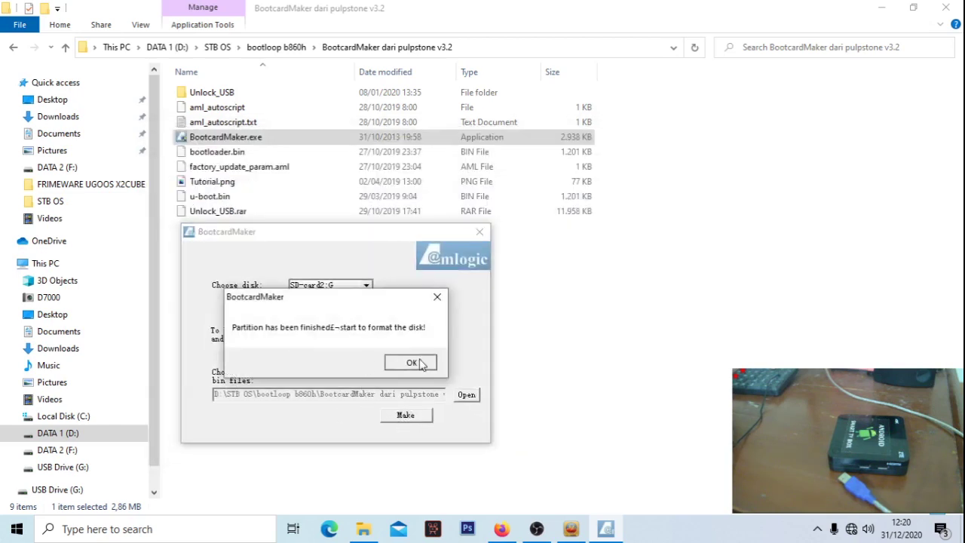
click(411, 363)
click(323, 467)
click(519, 269)
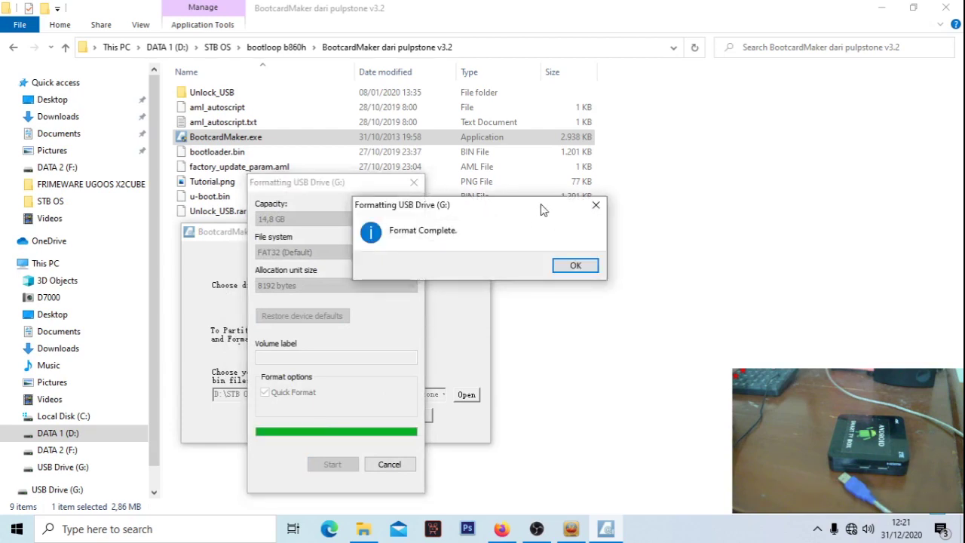
click(558, 266)
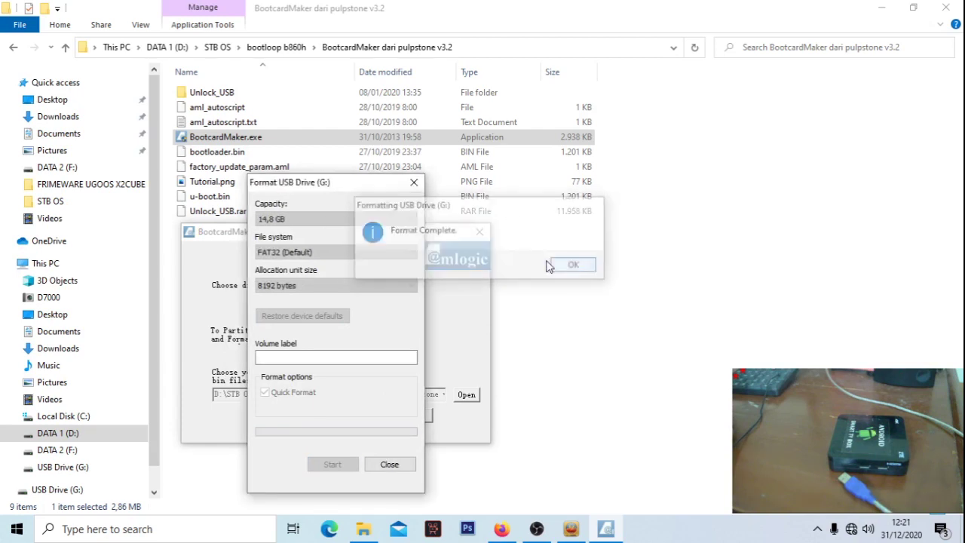
click(390, 465)
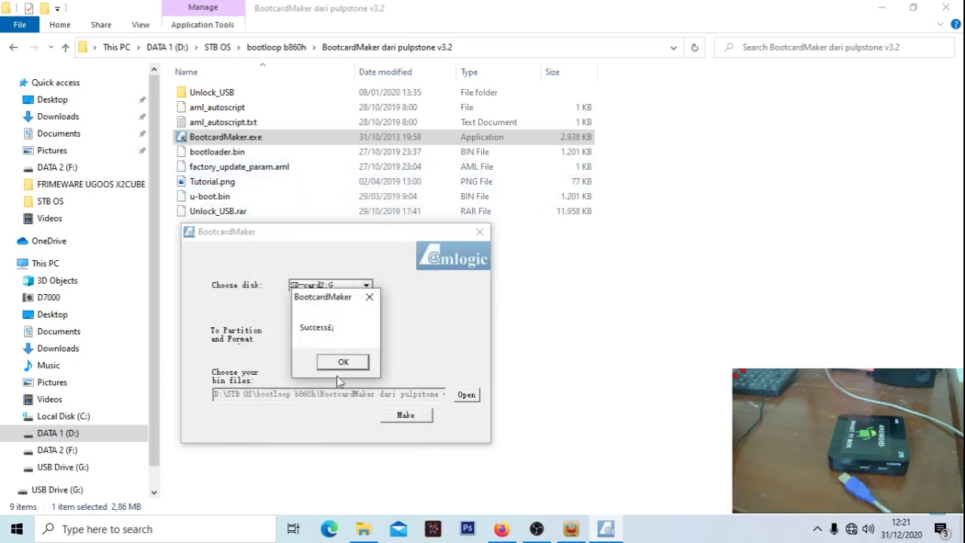
click(332, 360)
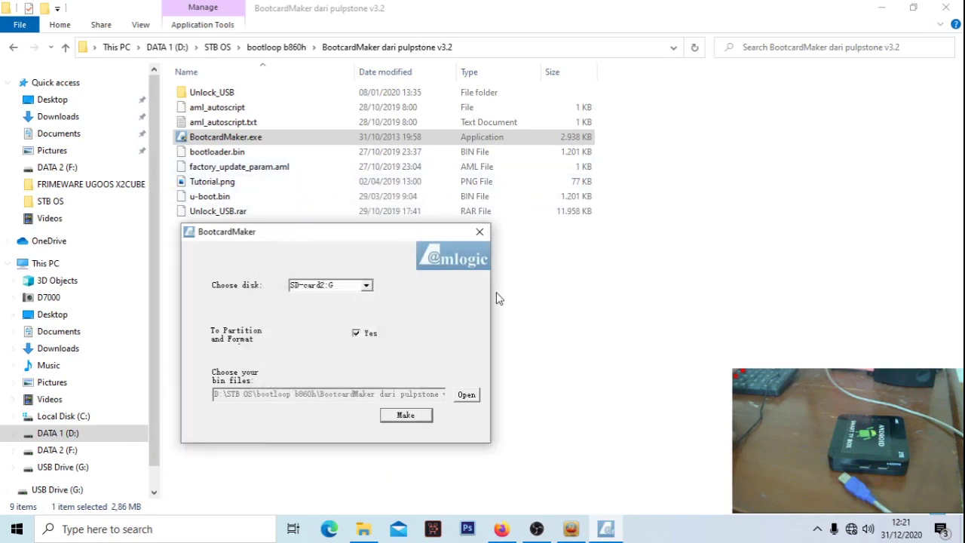
- Close BootcardMaker and copy boot.img, bootloader.img and u-boot.bin from the Unlock_USB folder to USB Drive (G:)
click(481, 233)
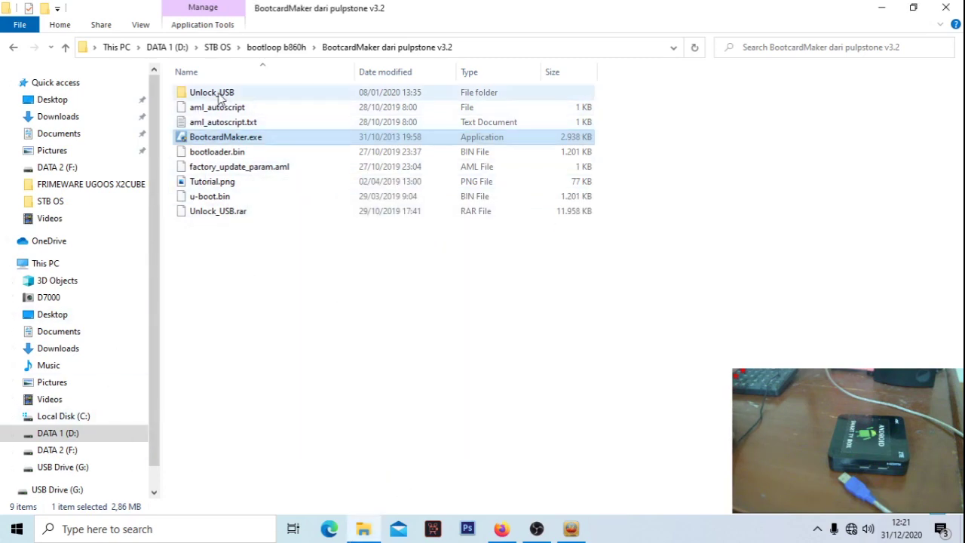
double_click(276, 95)
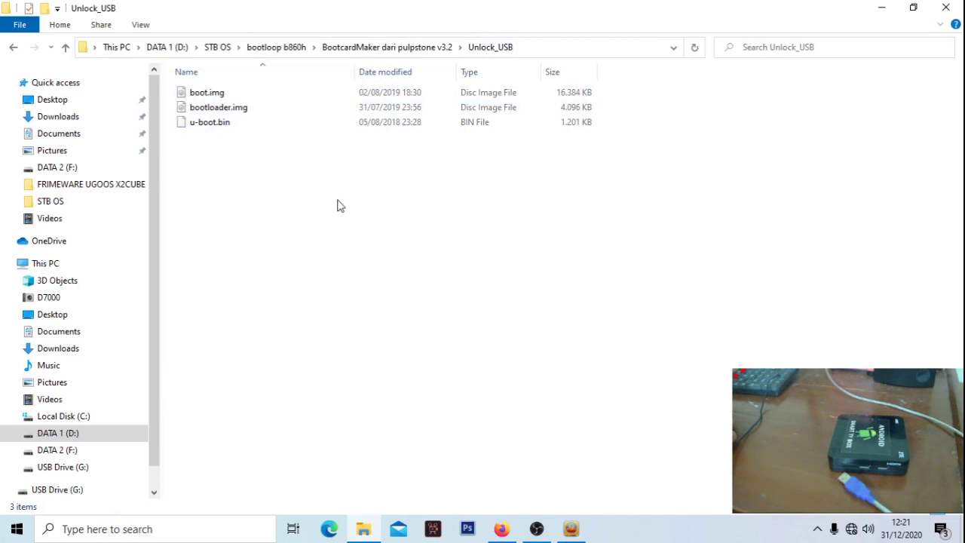
drag(391, 202, 224, 92)
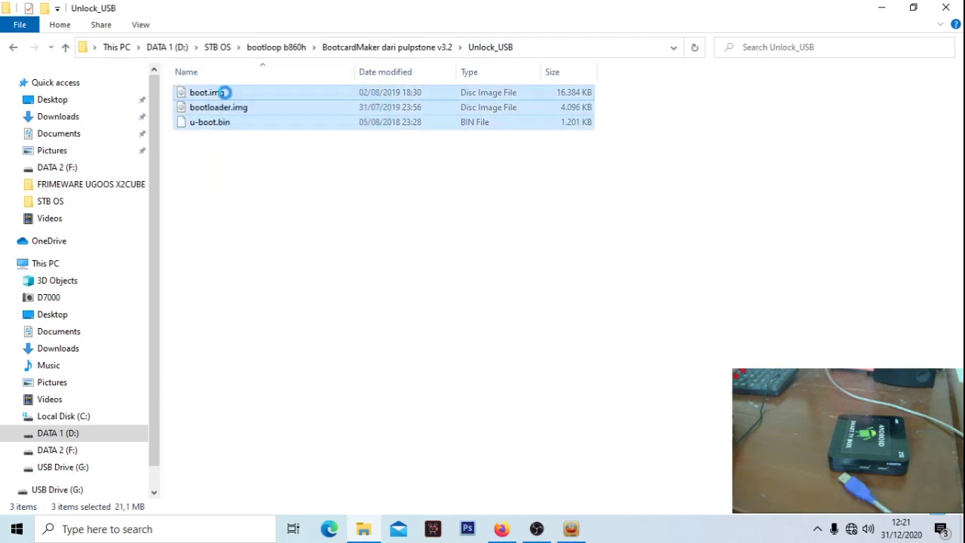
right_click(224, 92)
click(275, 239)
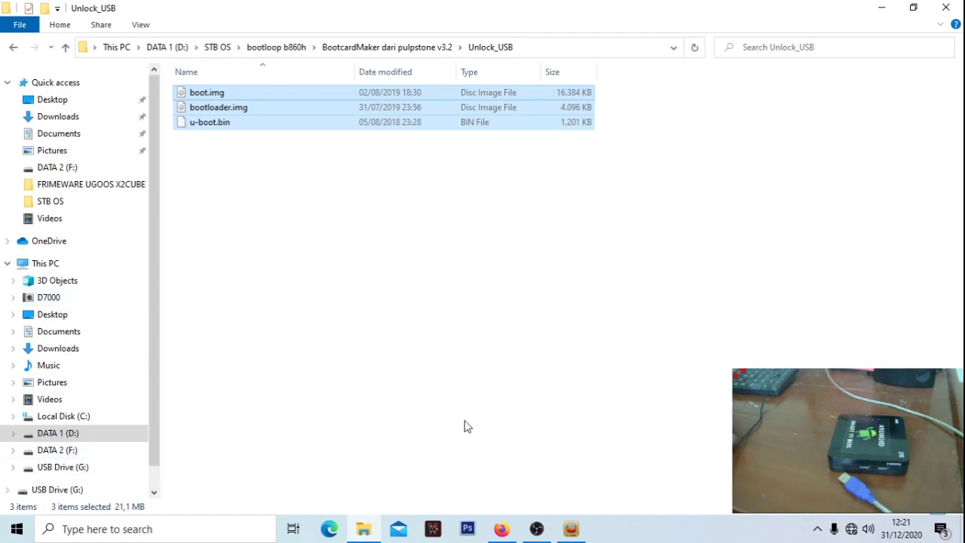
click(81, 466)
right_click(353, 273)
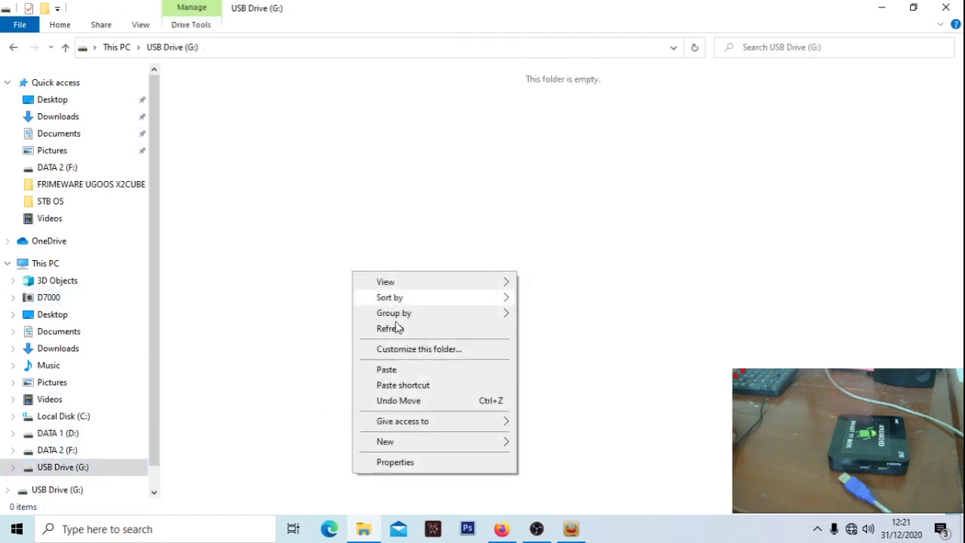
click(386, 369)
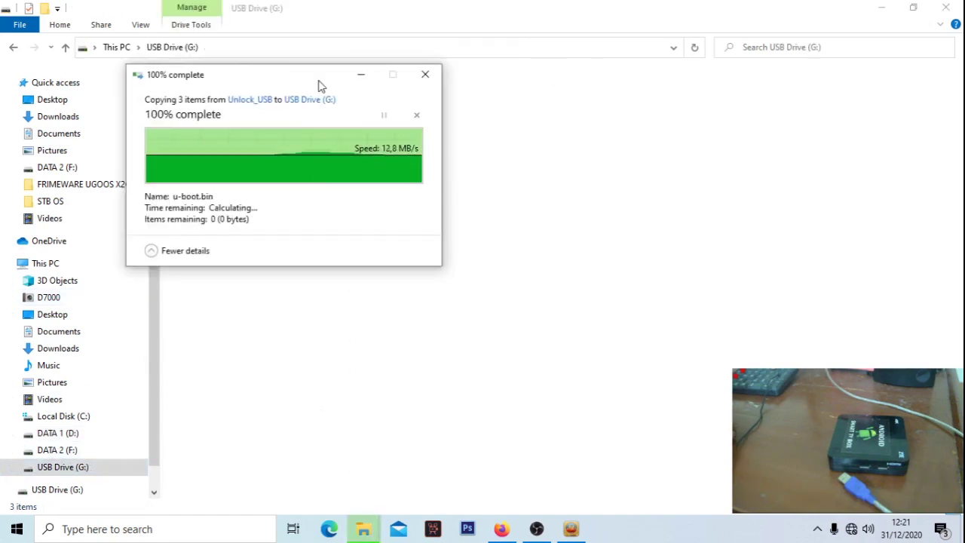
click(332, 250)
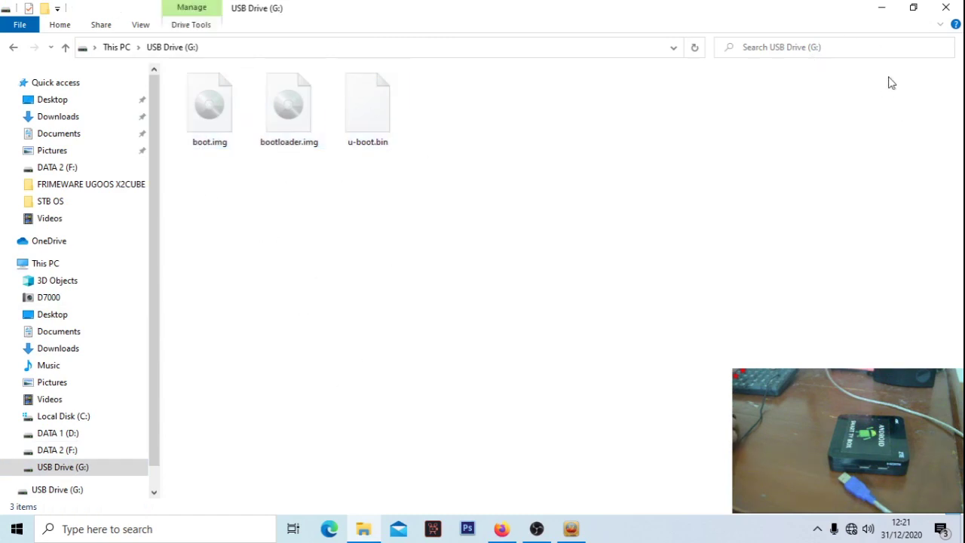
- Switch to USB Burning Tool to check whether the TV box is detected over USB
key(alt+Left)
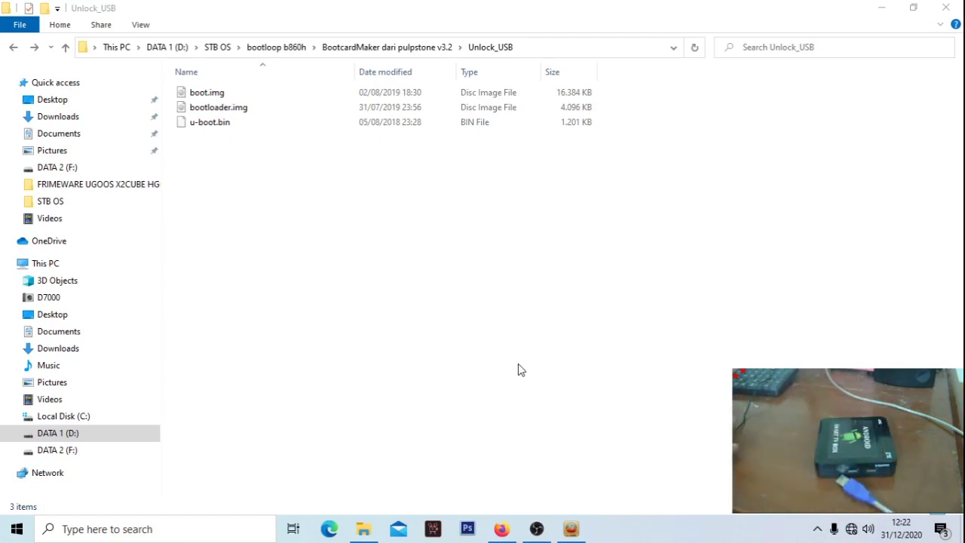
click(881, 7)
click(572, 529)
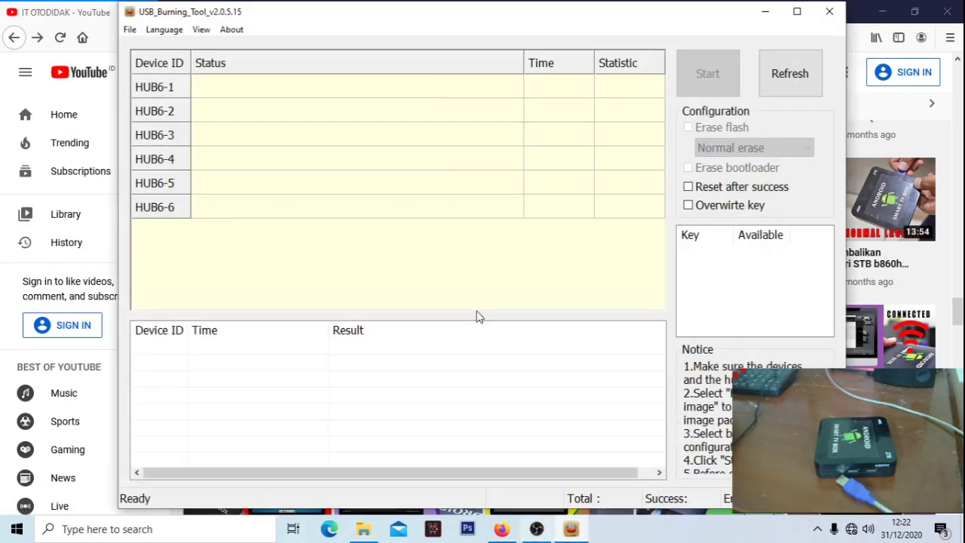
drag(692, 24, 615, 26)
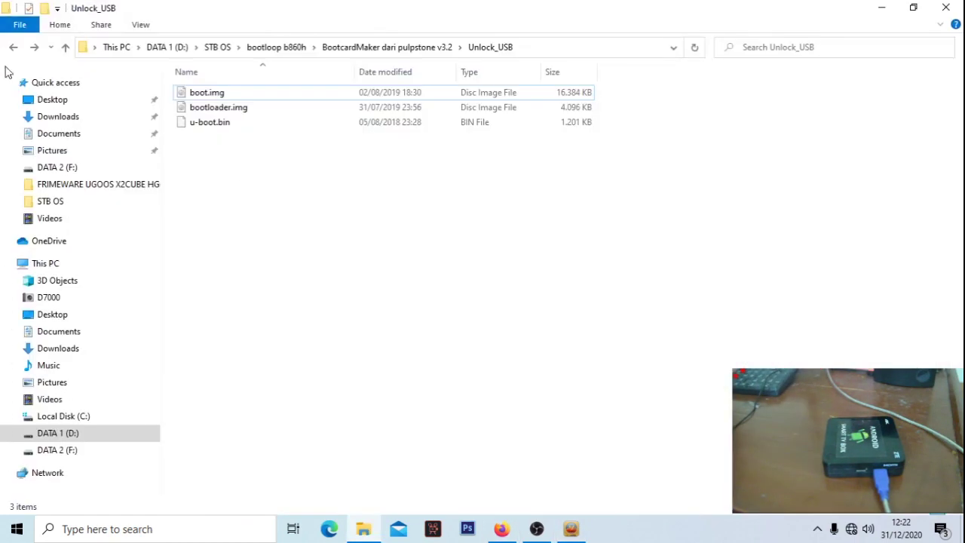
- Launch the Pulpstone ZTE B860H Flasher Tool v3.6 from the inner Pulpstone_Android_v3.6_B860H folder, allowing it administrator rights
click(13, 47)
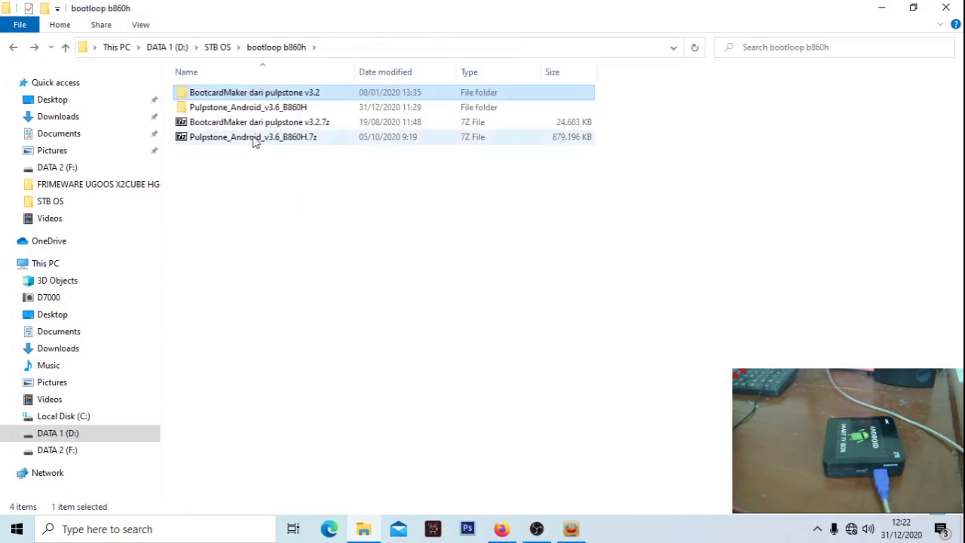
double_click(277, 109)
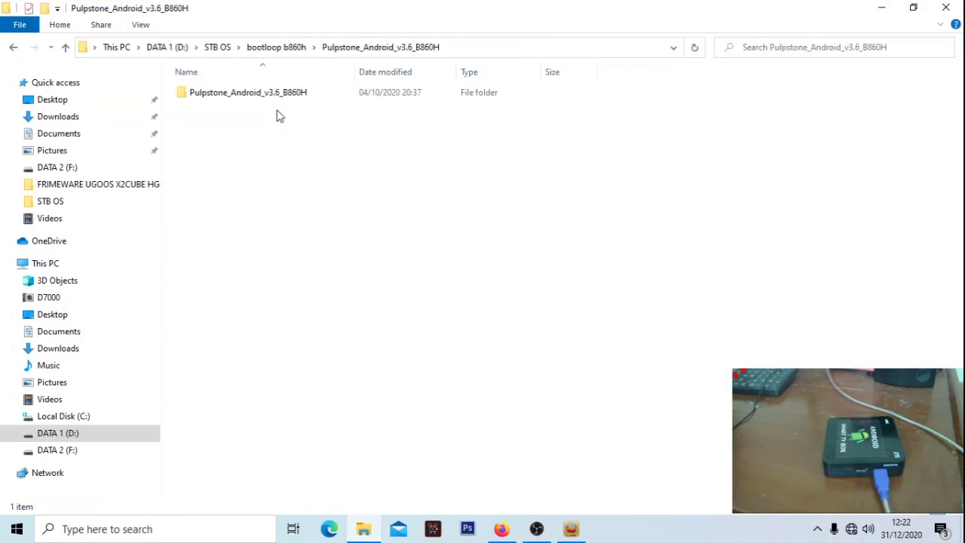
double_click(246, 97)
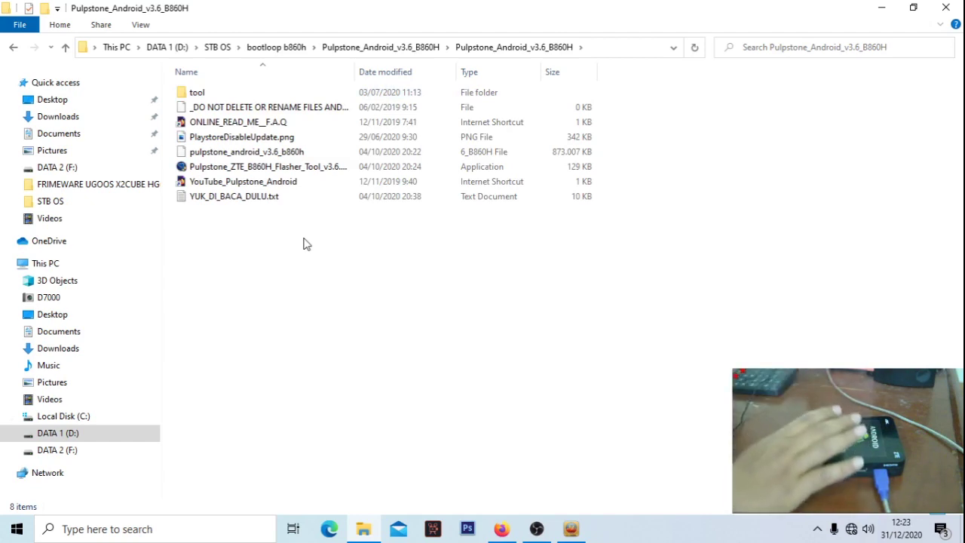
double_click(298, 167)
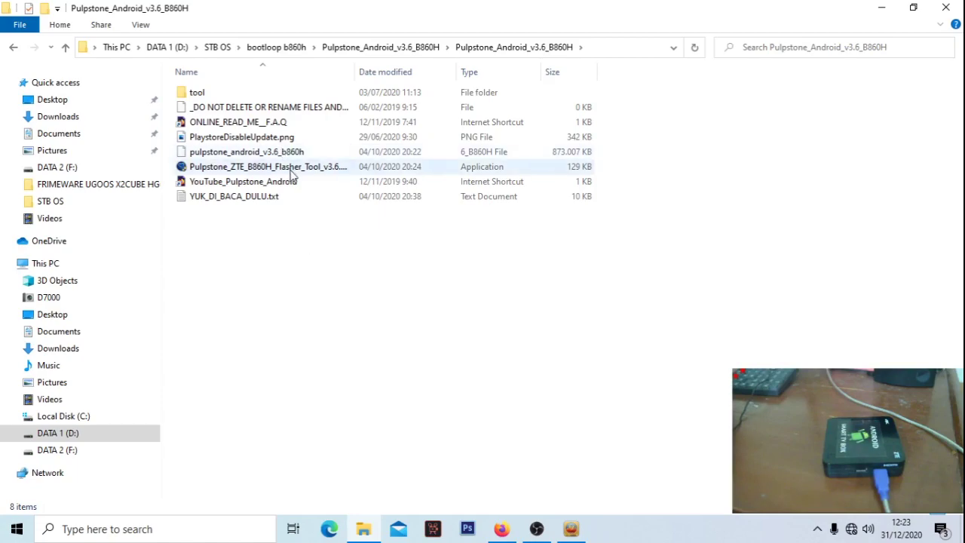
key(alt+y)
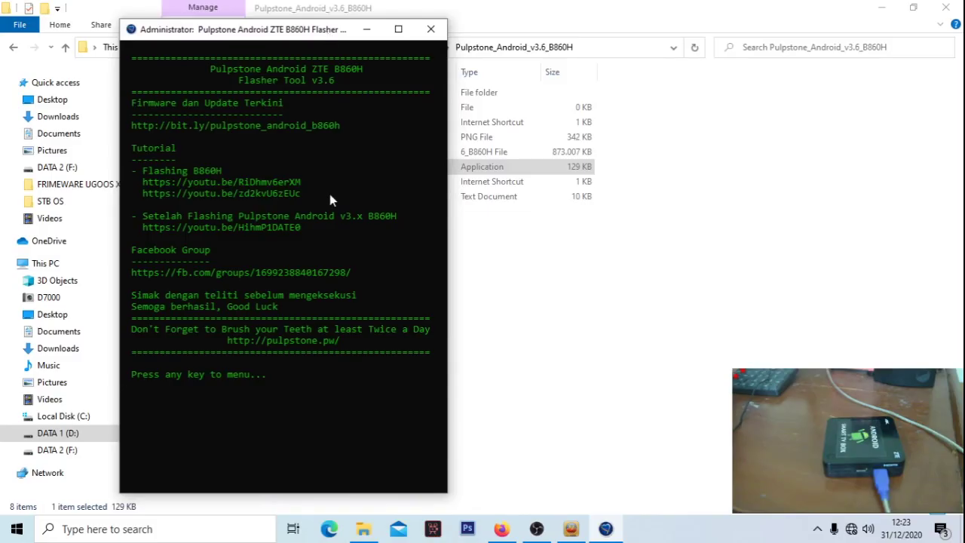
- Scan for the connected box with option 2 and flash the ZTE B860H, exiting the flasher tool on completion
key(Return)
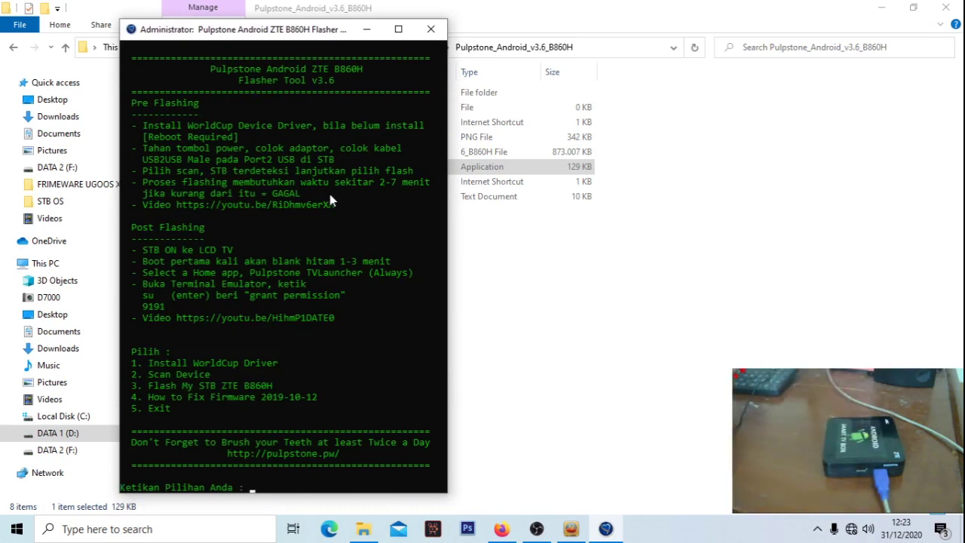
text(2)
key(Return)
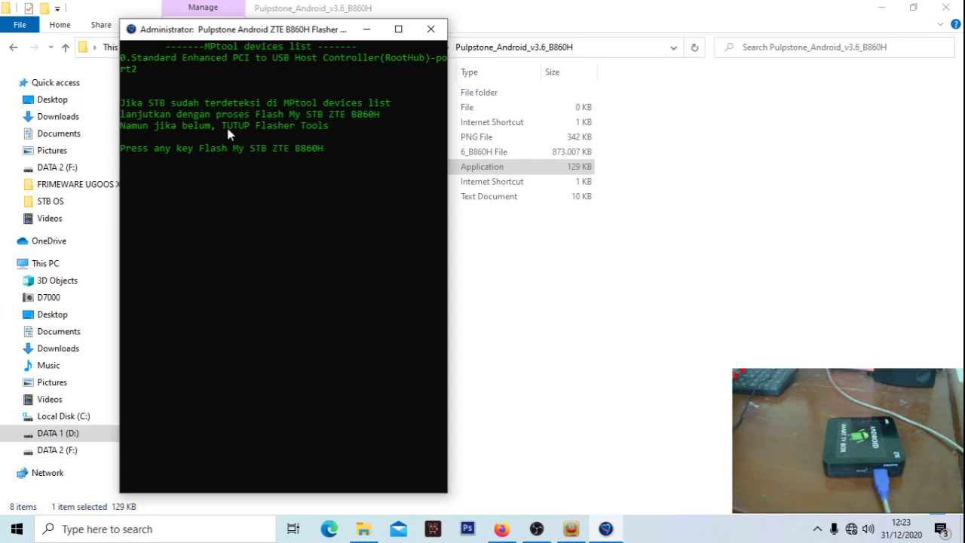
key(Return)
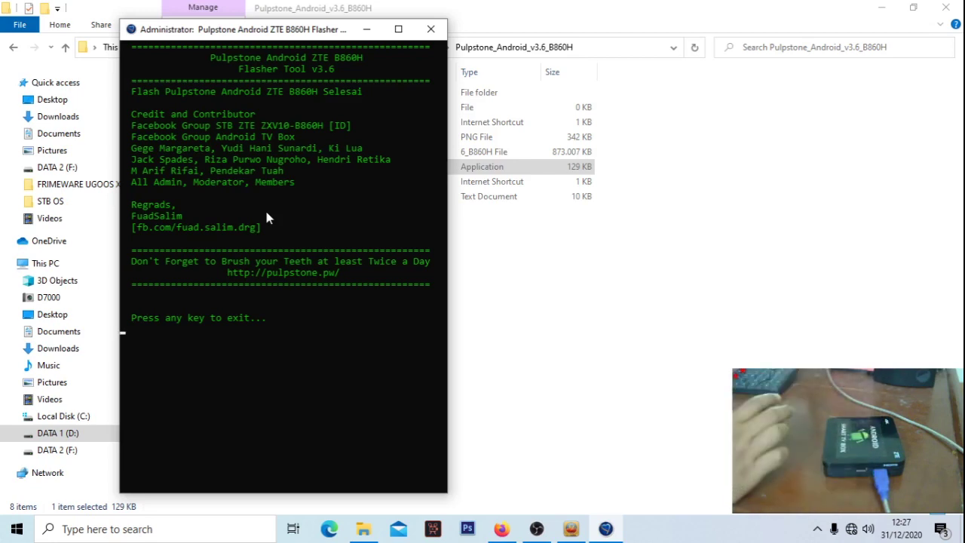
key(Return)
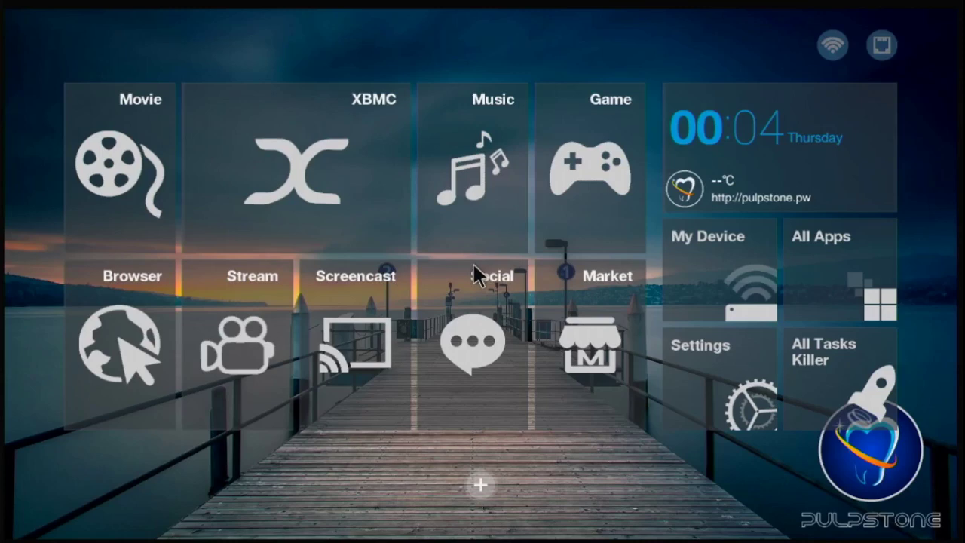
- Open ES File Explorer from the flashed box's list of all apps
click(844, 288)
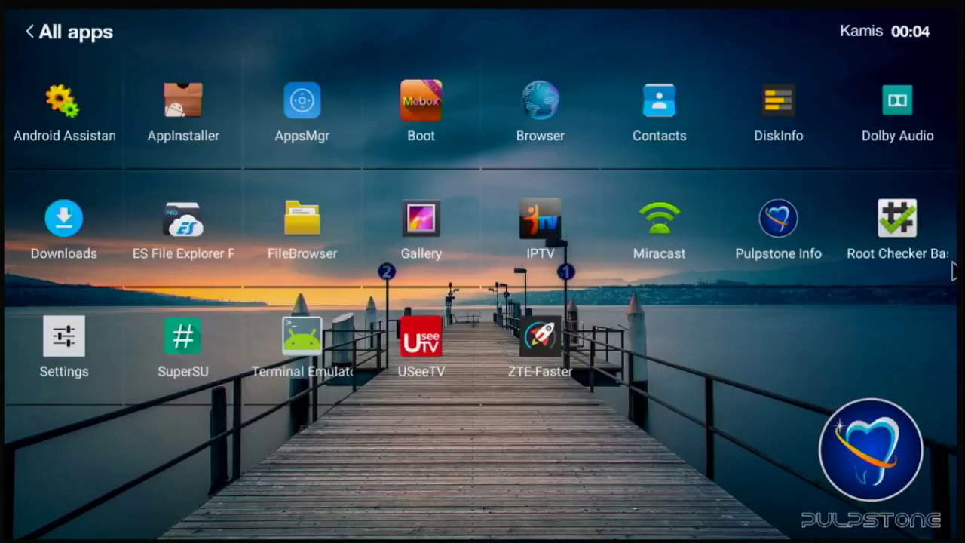
click(183, 245)
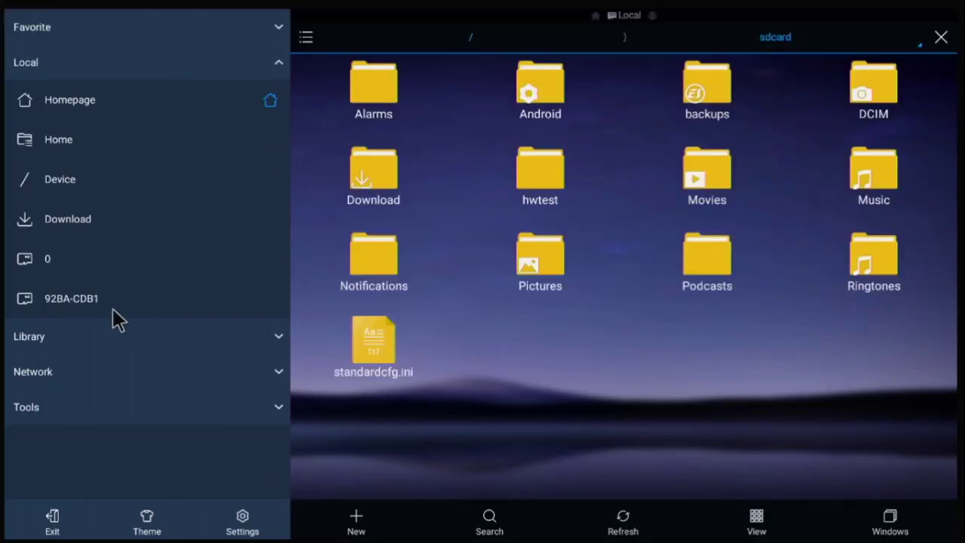